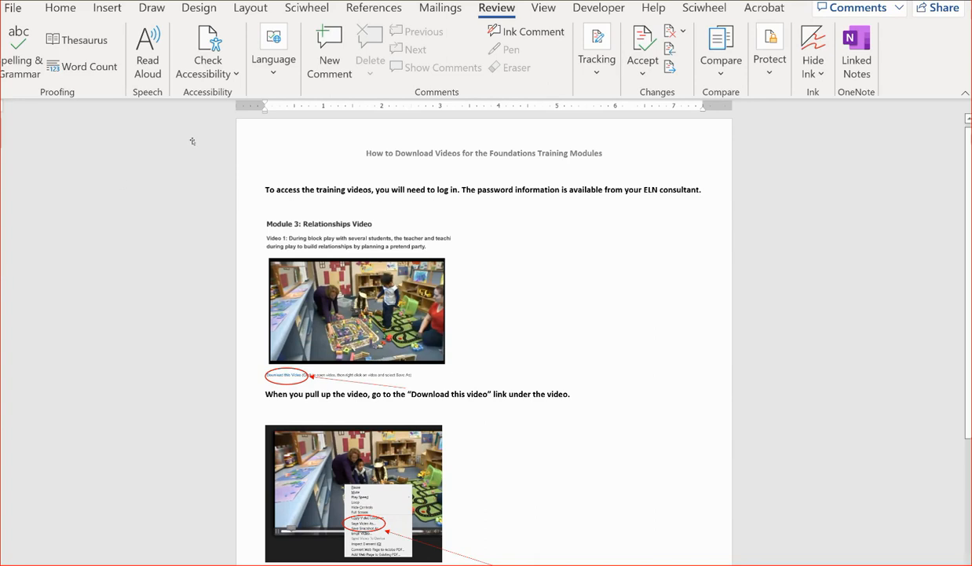
- Select the Module 3 screenshot picture near the top of the page
{"action": "left_click", "coordinate": [369, 275]}
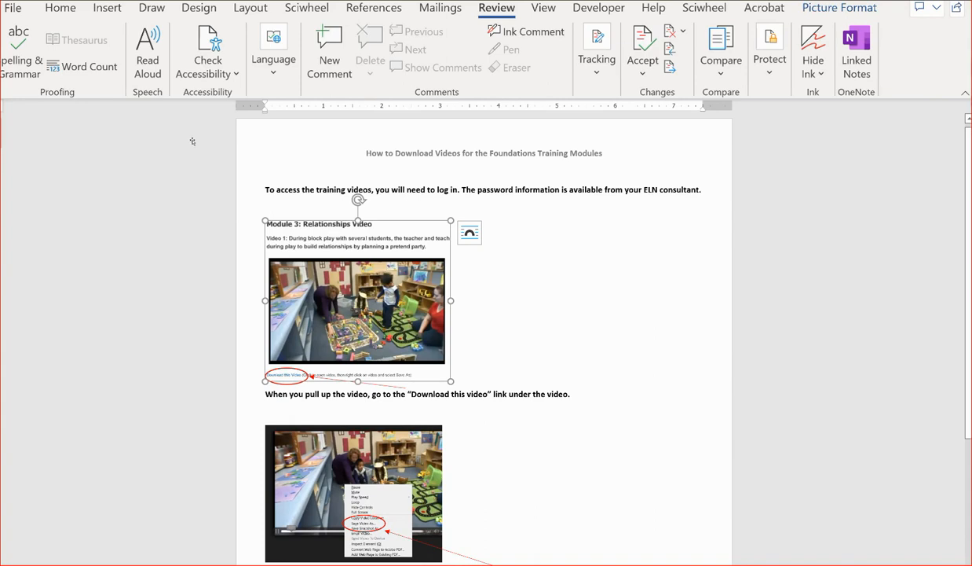
- Open Edit Alt Text for the Module 3 picture and widen the Alt Text pane
{"action": "right_click", "coordinate": [395, 233]}
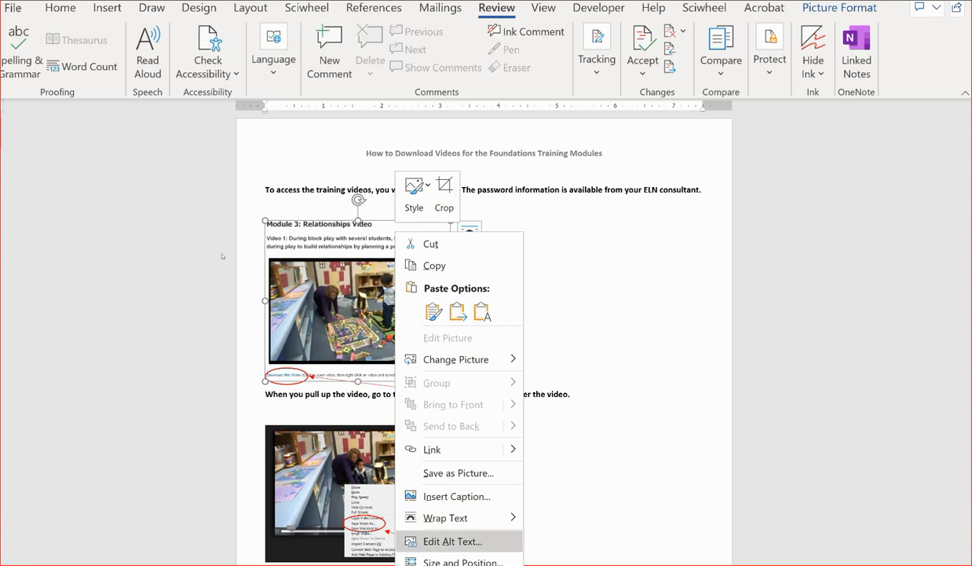
{"action": "left_click", "coordinate": [453, 540]}
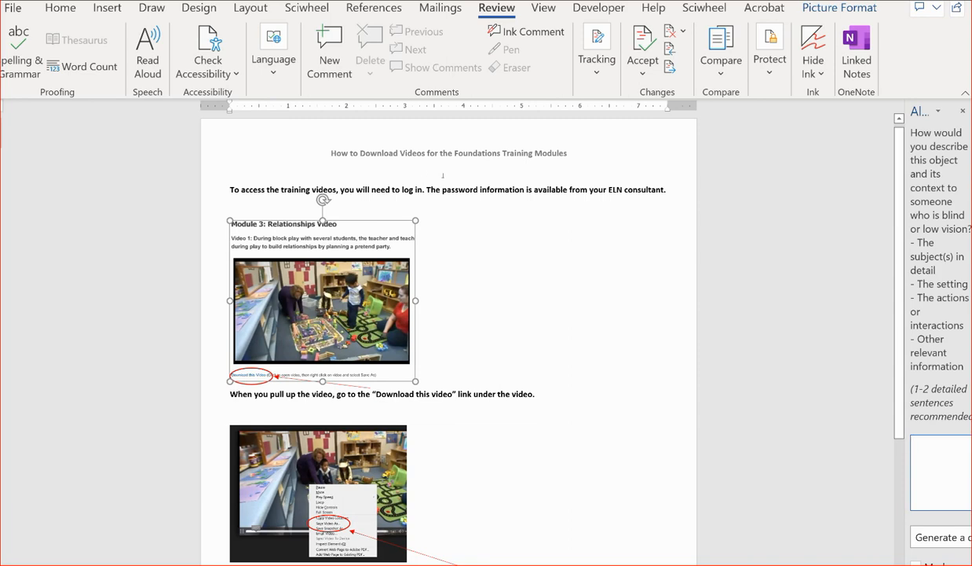
{"action": "left_click_drag", "start_coordinate": [904, 352], "coordinate": [720, 354]}
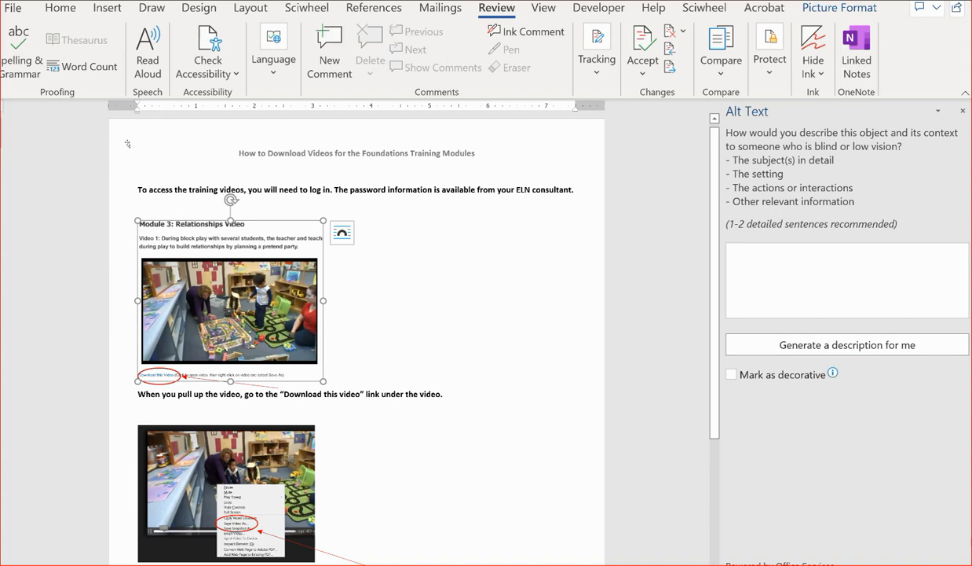
- Enter alt text 'cover shot of relationships video with 2 teachers and 2 children seated on the floor'
{"action": "left_click", "coordinate": [880, 267]}
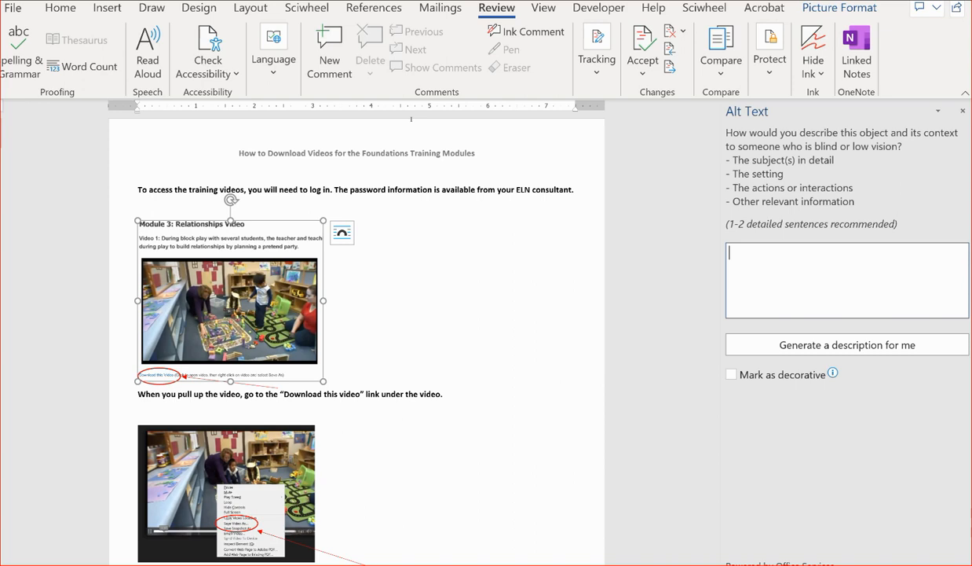
{"action": "type", "text": "cover shot of relations"}
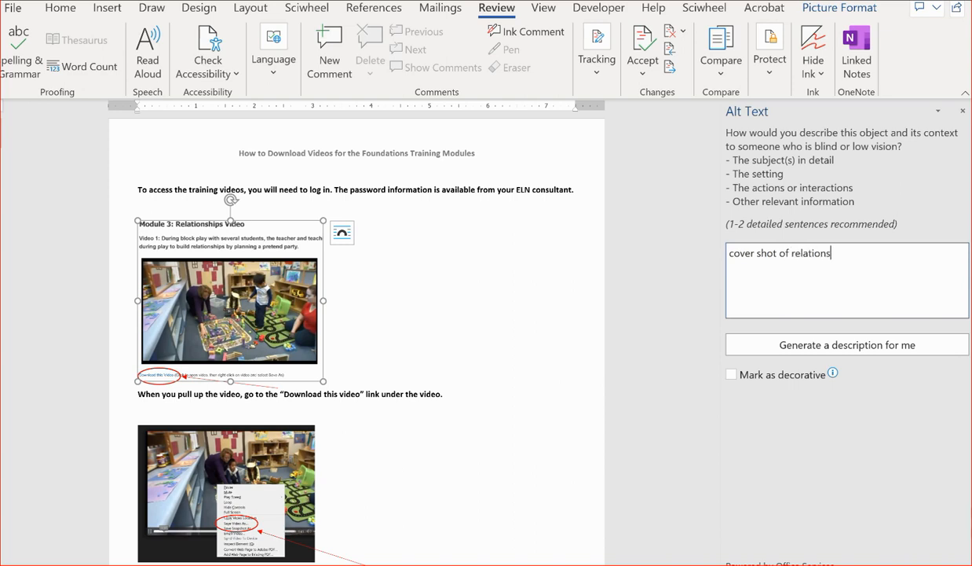
{"action": "type", "text": "hips video with teacher a"}
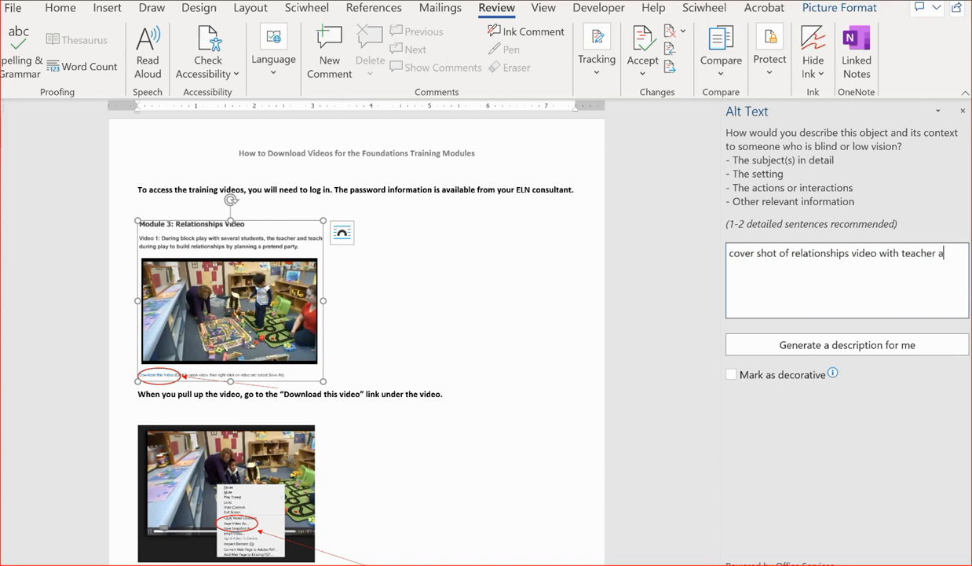
{"action": "key", "text": "BackSpace"}
{"action": "key", "text": "BackSpace"}
{"action": "key", "text": "BackSpace"}
{"action": "key", "text": "BackSpace"}
{"action": "key", "text": "BackSpace"}
{"action": "key", "text": "BackSpace"}
{"action": "key", "text": "BackSpace"}
{"action": "key", "text": "BackSpace"}
{"action": "key", "text": "BackSpace"}
{"action": "type", "text": "2 teachers and 2 children "}
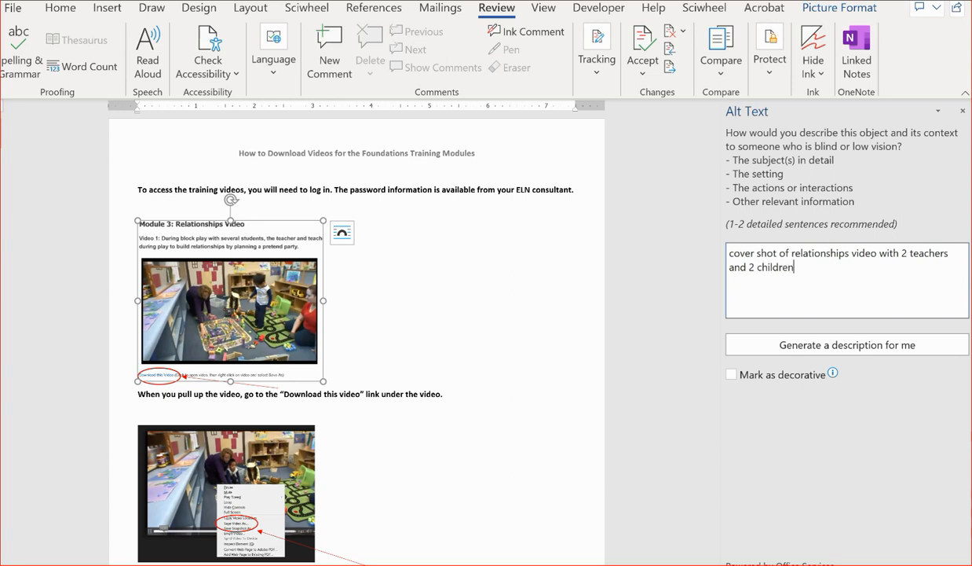
{"action": "type", "text": "seated on the floor"}
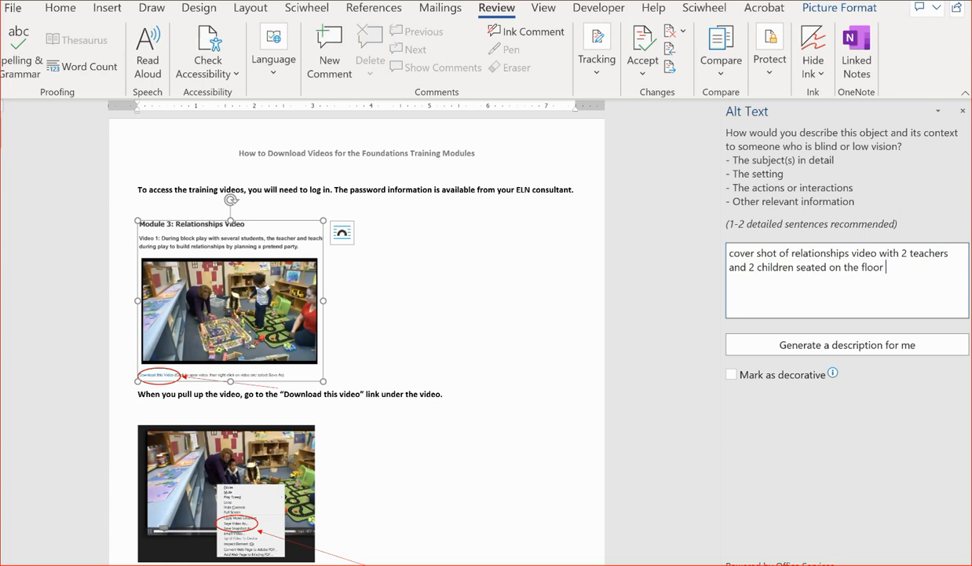
{"action": "type", "text": " on the block center"}
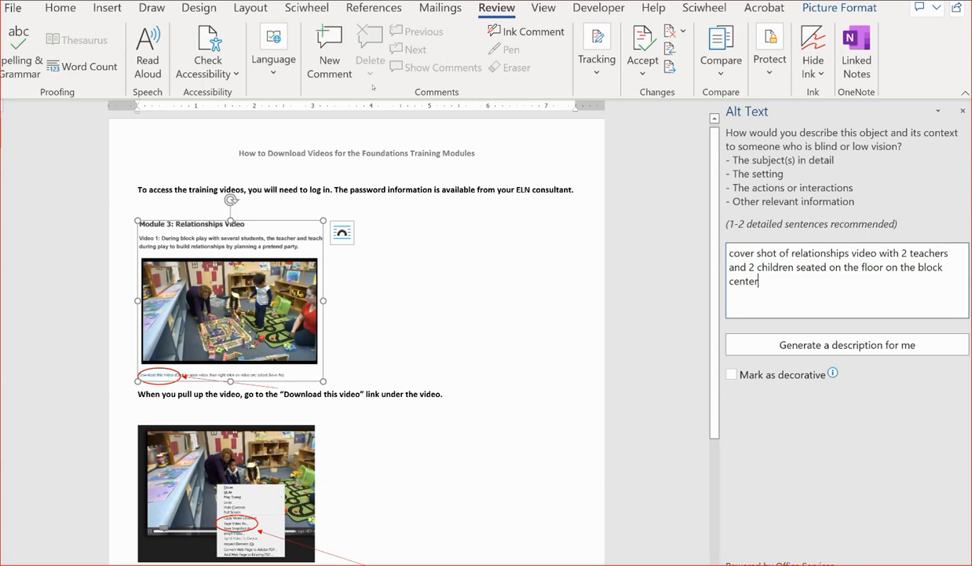
- Close the Alt Text pane and open the Check Accessibility dropdown on the Review tab
{"action": "left_click", "coordinate": [963, 111]}
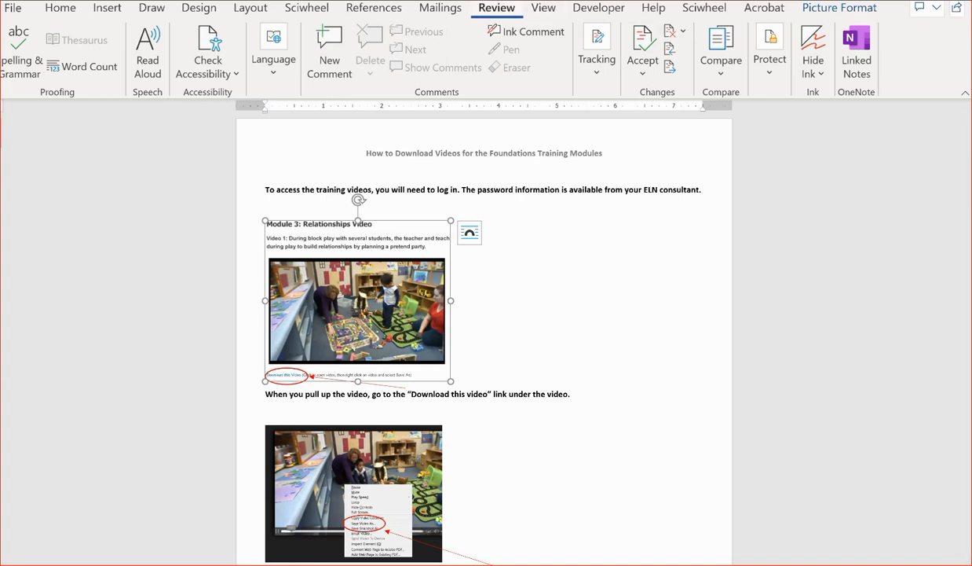
{"action": "left_click", "coordinate": [208, 63]}
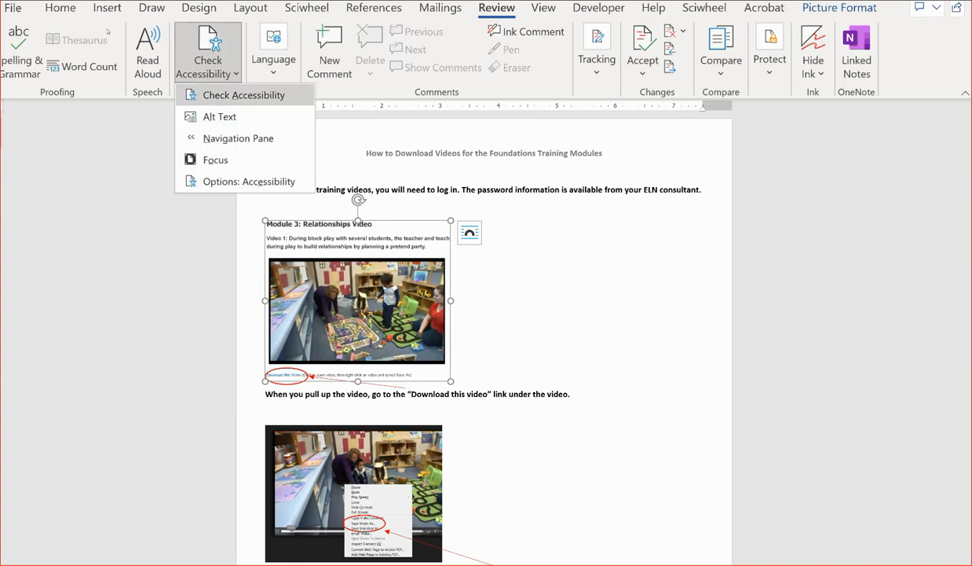
- Run Check Accessibility and show fix options for the first Straight Arrow missing alt text
{"action": "key", "text": "Return"}
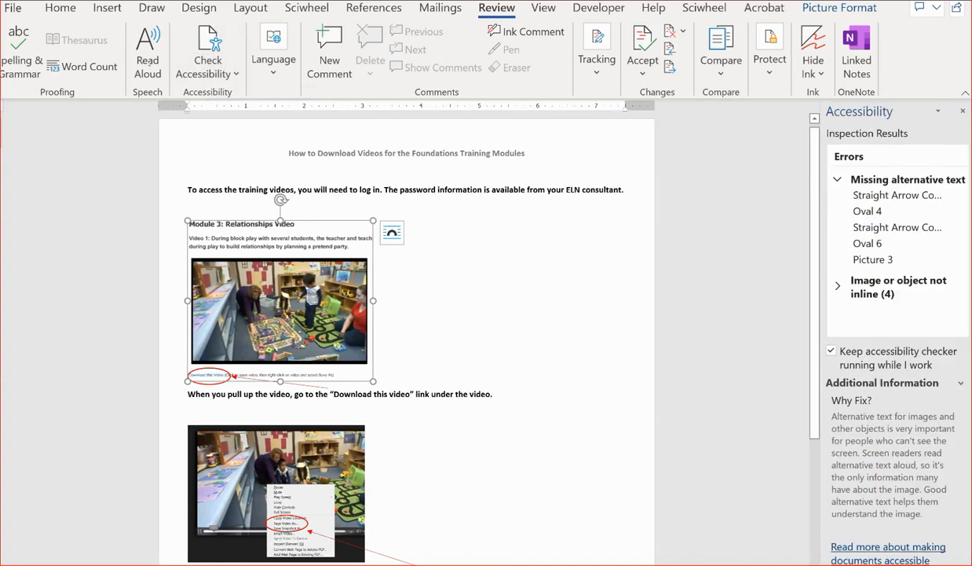
{"action": "key", "text": "Down"}
{"action": "key", "text": "Down"}
{"action": "key", "text": "Down"}
{"action": "key", "text": "Down"}
{"action": "key", "text": "Down"}
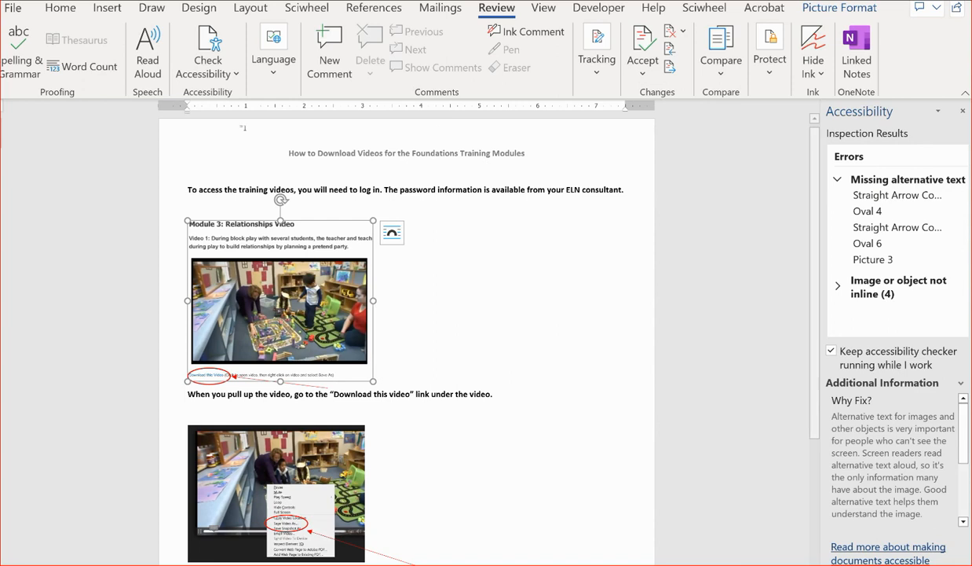
{"action": "key", "text": "F6"}
{"action": "key", "text": "Down"}
{"action": "key", "text": "Down"}
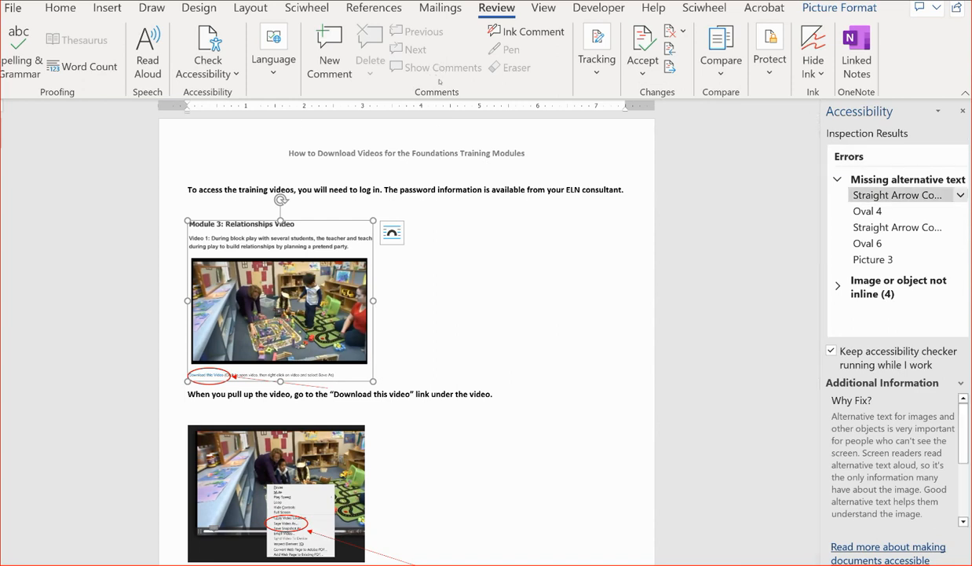
{"action": "key", "text": "Down"}
{"action": "key", "text": "Down"}
{"action": "key", "text": "Down"}
{"action": "key", "text": "Down"}
{"action": "key", "text": "Up"}
{"action": "key", "text": "Up"}
{"action": "key", "text": "Up"}
{"action": "key", "text": "Up"}
{"action": "key", "text": "Down"}
{"action": "key", "text": "Up"}
{"action": "left_click", "coordinate": [911, 196]}
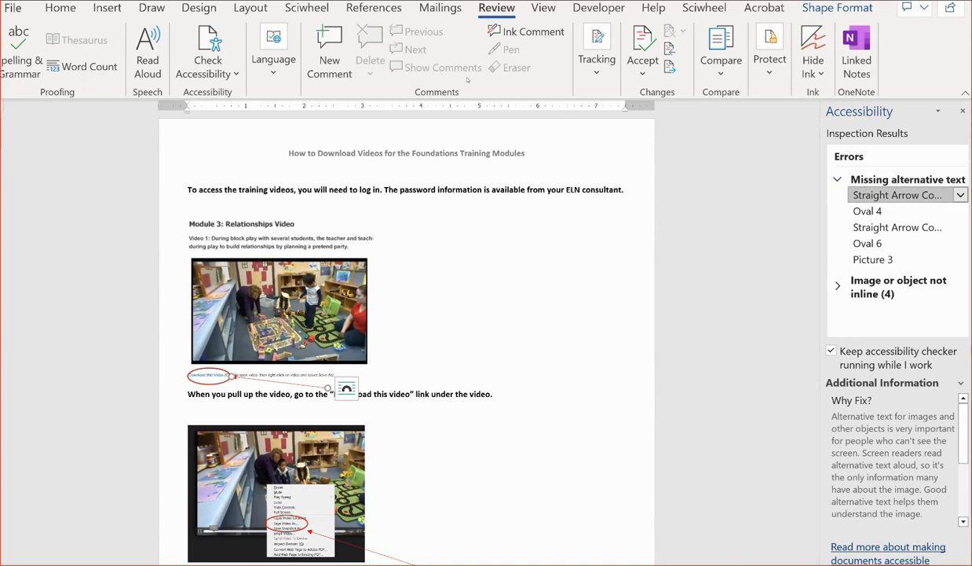
{"action": "left_click", "coordinate": [961, 195]}
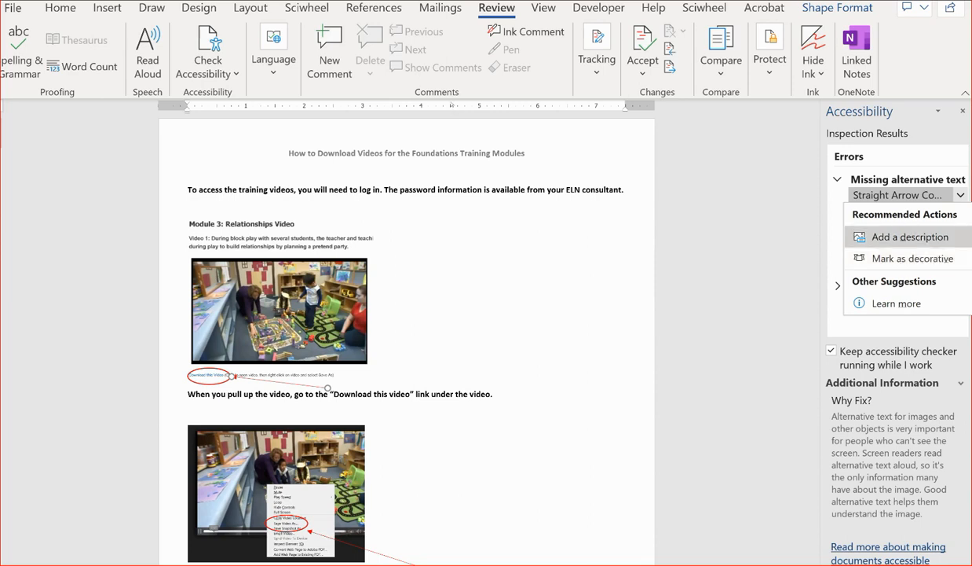
- Choose Add a description for the straight arrow, enter two quotation marks, and select them
{"action": "left_click", "coordinate": [910, 237]}
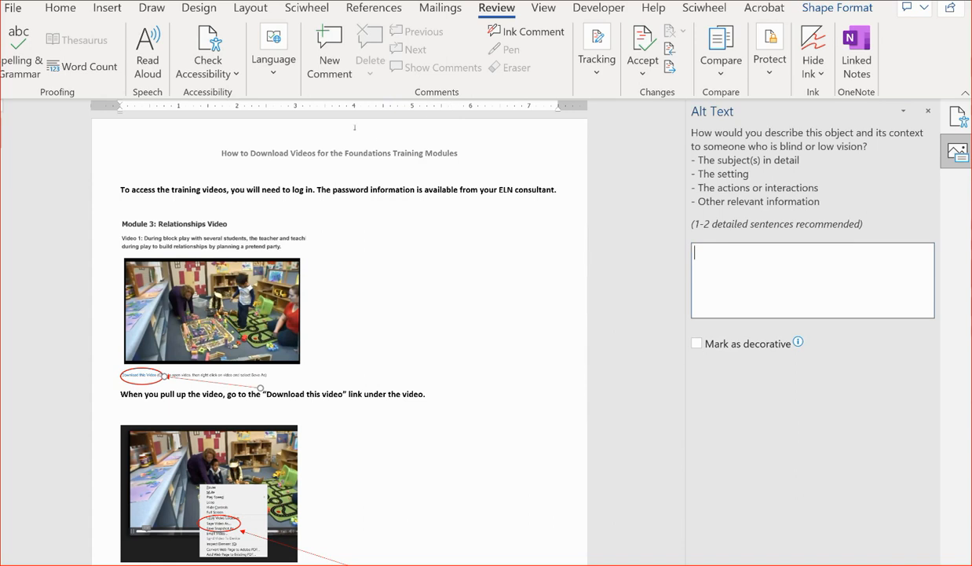
{"action": "type", "text": "\"\""}
{"action": "key", "text": "ctrl+a"}
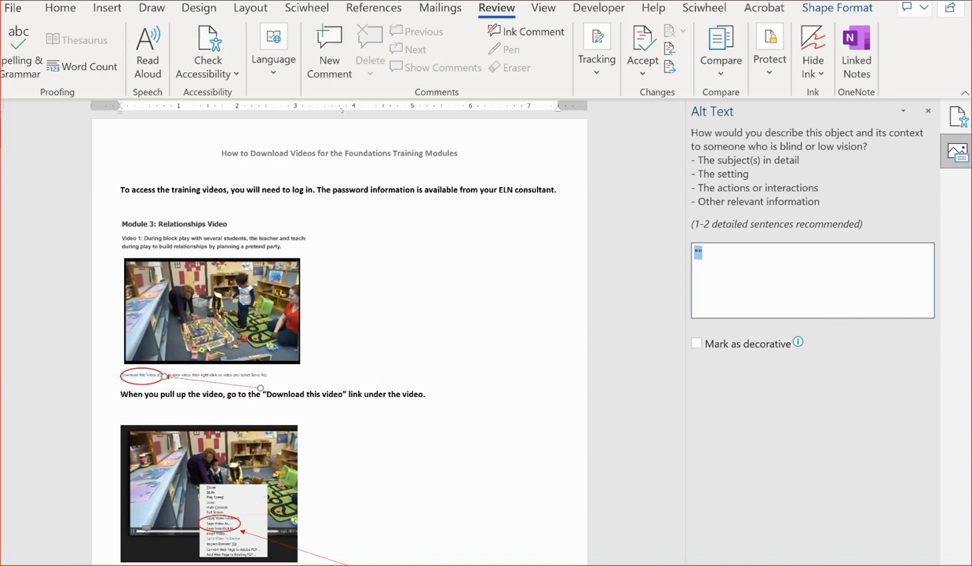